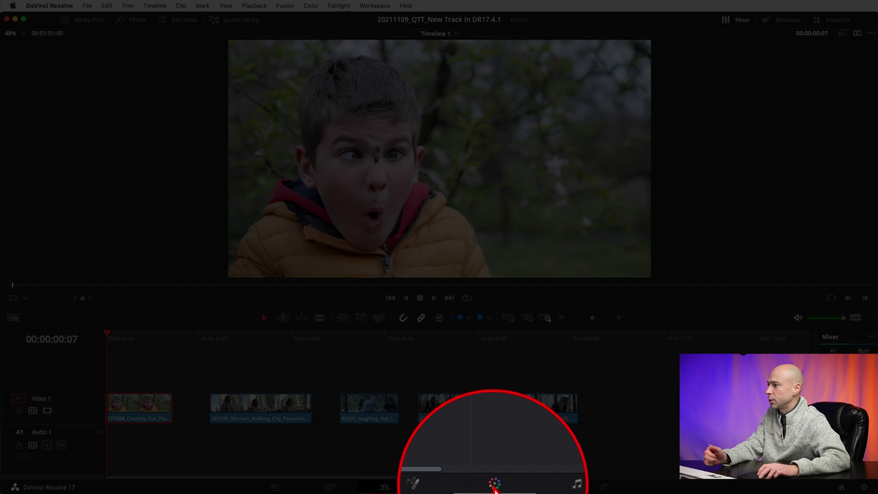
- Switch from the Edit page to the Color page to grade the boy clip
{"action": "left_click", "coordinate": [494, 487]}
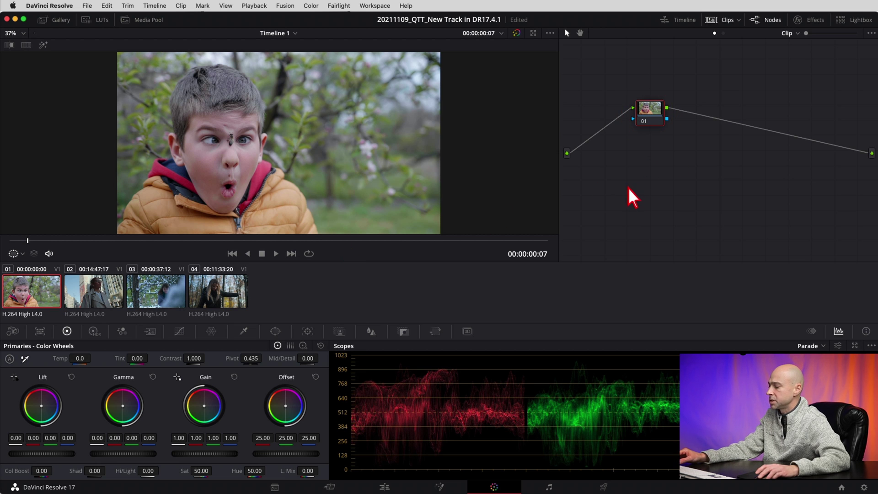
- Add serial node 02 and give it a circular window
{"action": "key", "text": "alt+s"}
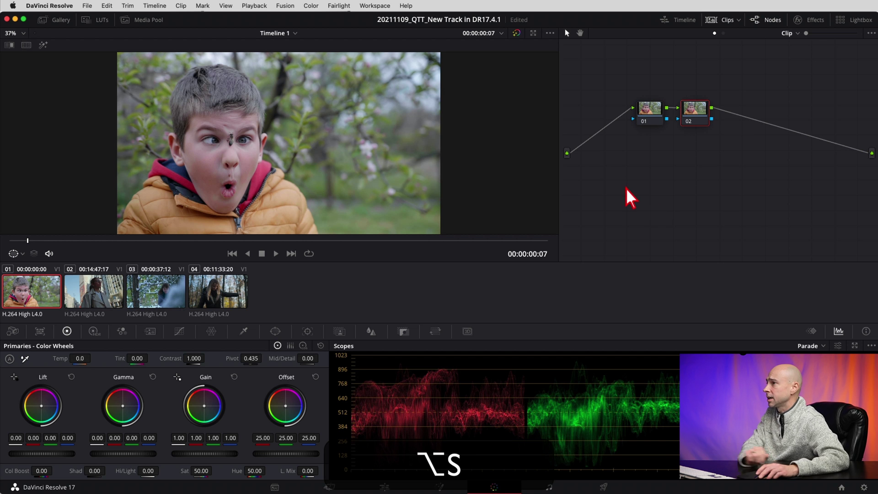
{"action": "left_click", "coordinate": [693, 110]}
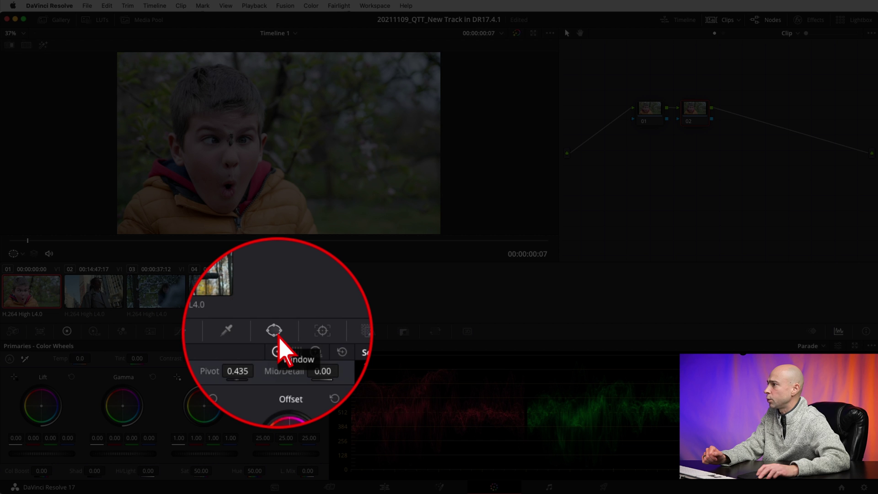
{"action": "left_click", "coordinate": [275, 331]}
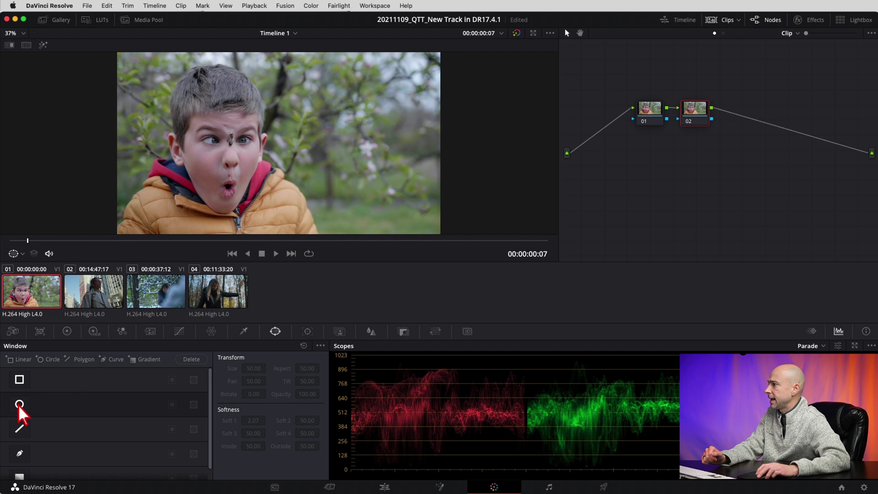
{"action": "left_click", "coordinate": [20, 406]}
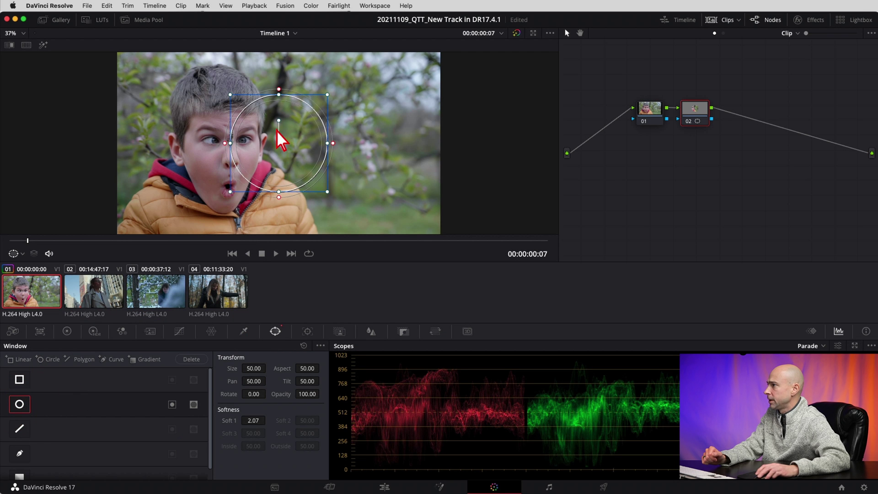
- Move, enlarge and stretch the circle into an oval covering the boy's head and face
{"action": "left_click_drag", "start_coordinate": [279, 143], "coordinate": [230, 149]}
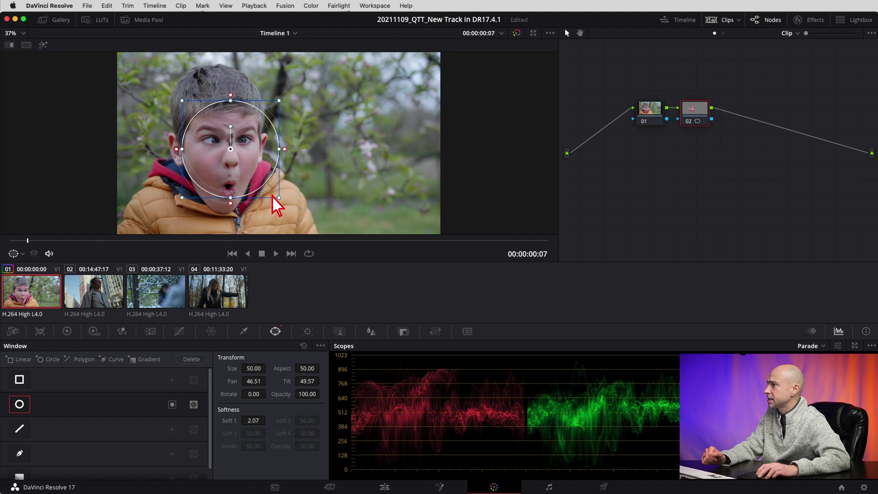
{"action": "left_click_drag", "start_coordinate": [279, 198], "coordinate": [306, 225]}
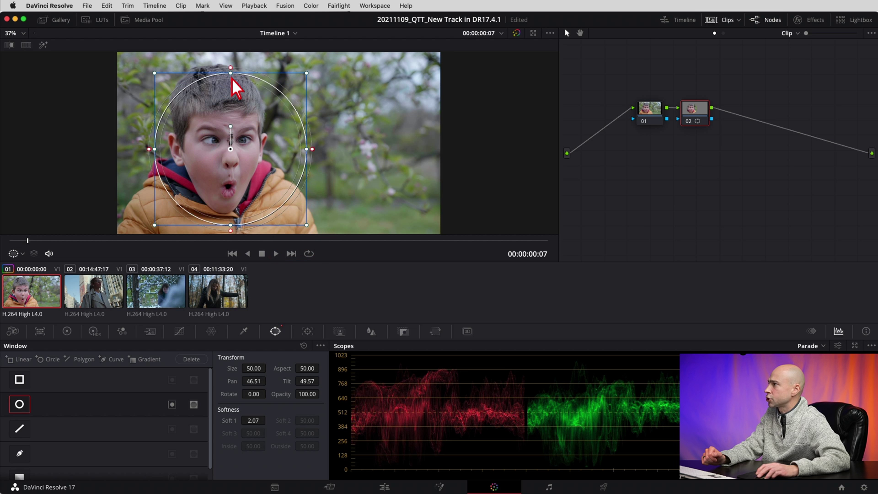
{"action": "left_click_drag", "start_coordinate": [230, 67], "coordinate": [230, 59]}
{"action": "left_click_drag", "start_coordinate": [235, 141], "coordinate": [231, 139]}
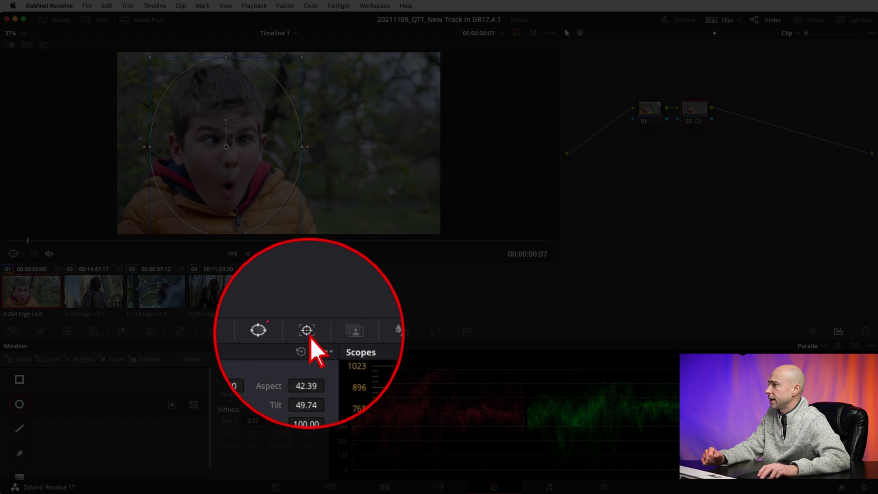
- Track the oval window forward and reverse across the full boy clip
{"action": "left_click", "coordinate": [308, 332]}
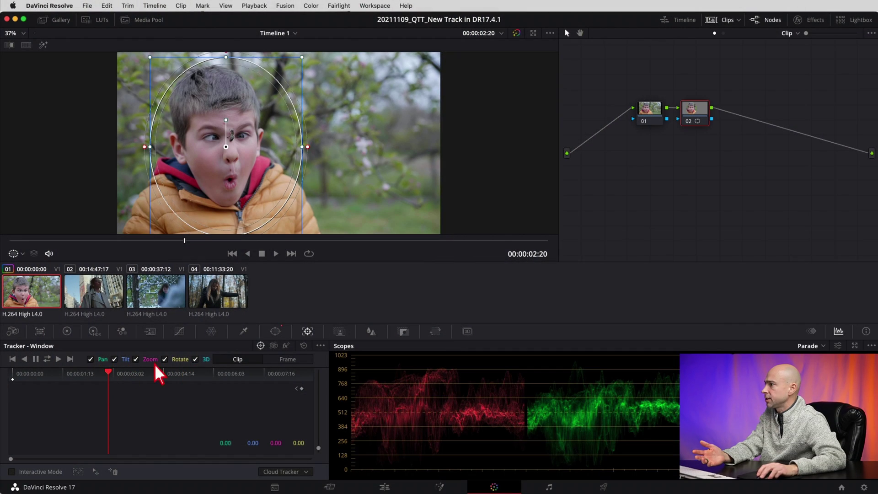
{"action": "left_click", "coordinate": [47, 360]}
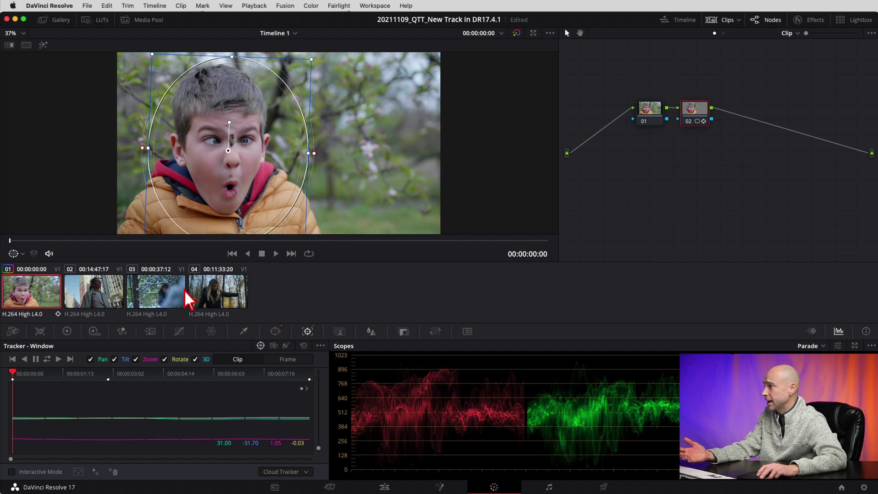
- Try Gamma and Gain wheel adjustments inside the window, reset both, then select the woman-in-city clip
{"action": "left_click", "coordinate": [67, 331]}
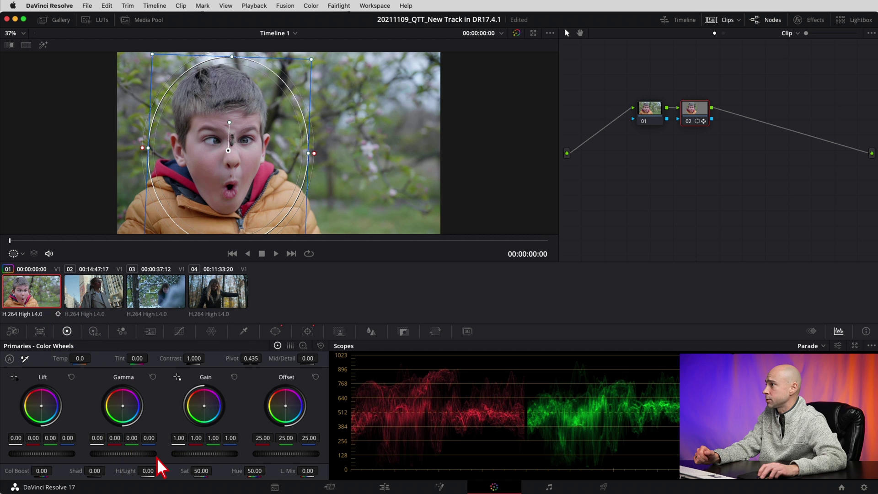
{"action": "left_click_drag", "start_coordinate": [156, 454], "coordinate": [82, 467]}
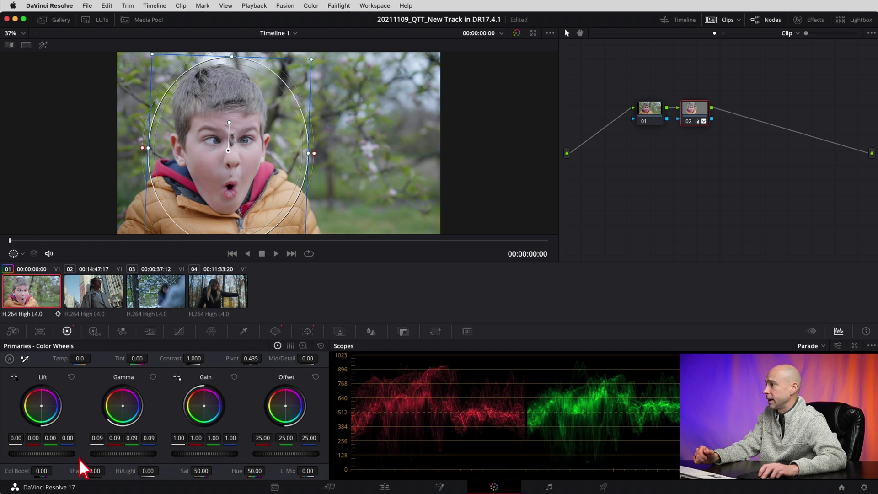
{"action": "left_click", "coordinate": [153, 377]}
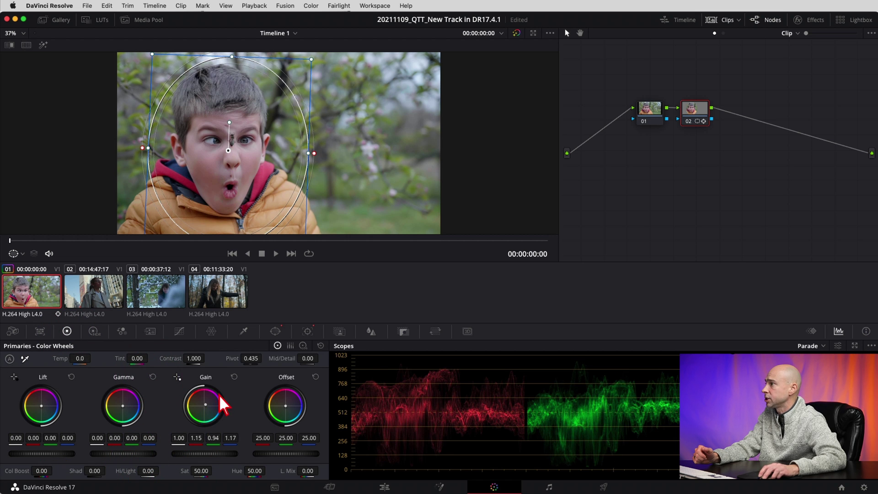
{"action": "left_click_drag", "start_coordinate": [223, 404], "coordinate": [208, 416]}
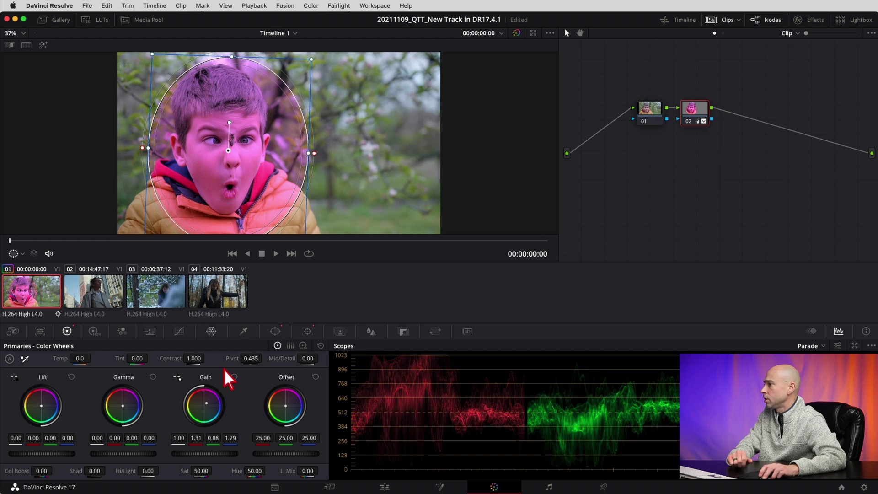
{"action": "left_click", "coordinate": [234, 377]}
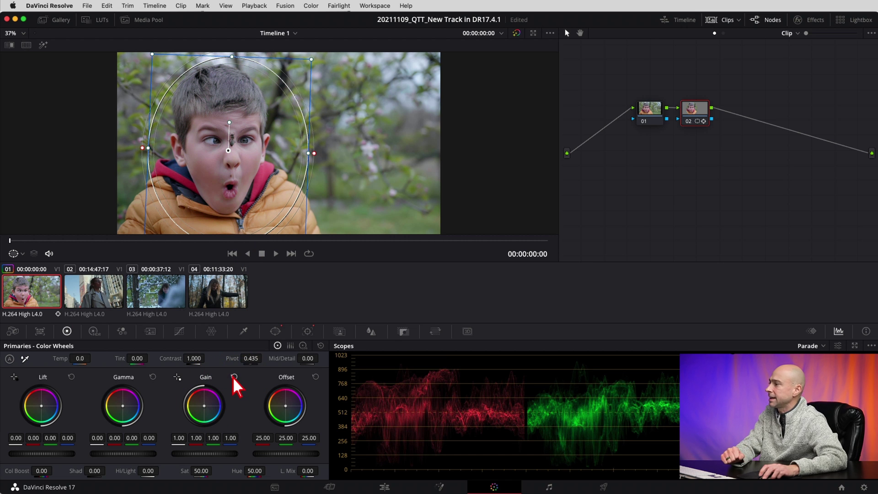
{"action": "left_click", "coordinate": [93, 297]}
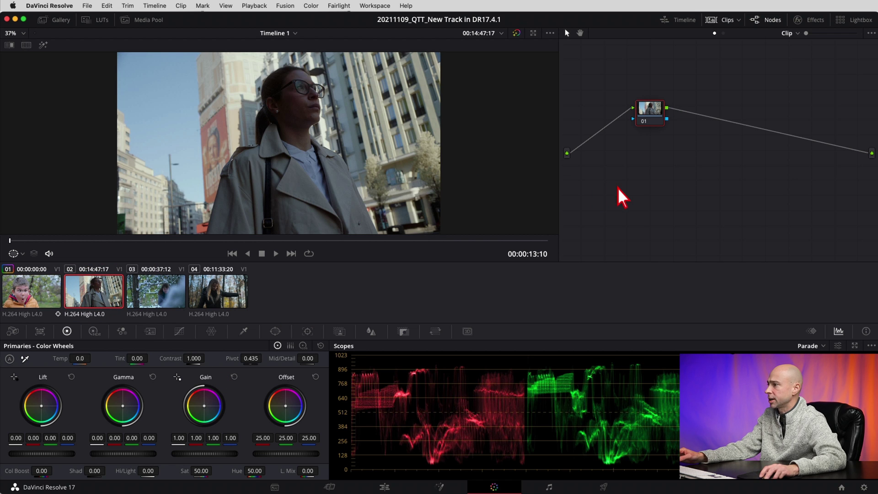
- Add serial node 02 with a circular window moved and shrunk onto the woman's face
{"action": "key", "text": "alt+s"}
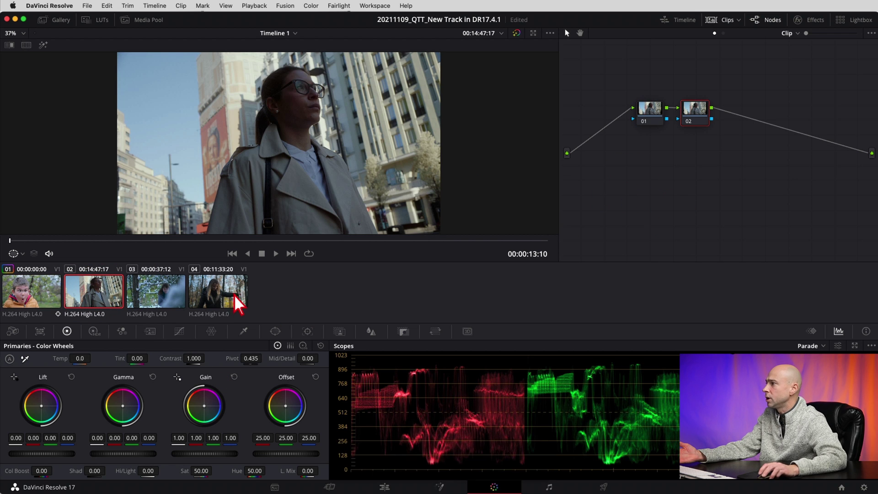
{"action": "left_click", "coordinate": [275, 331]}
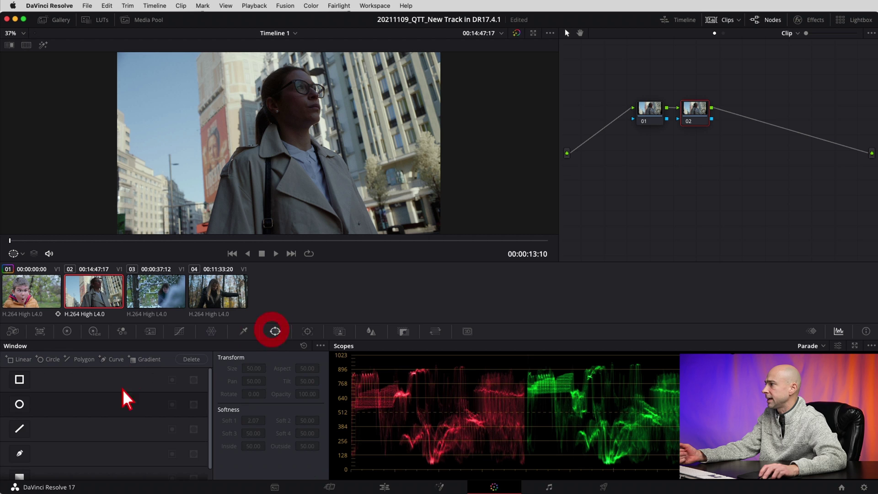
{"action": "left_click", "coordinate": [19, 404]}
{"action": "left_click_drag", "start_coordinate": [280, 141], "coordinate": [341, 105]}
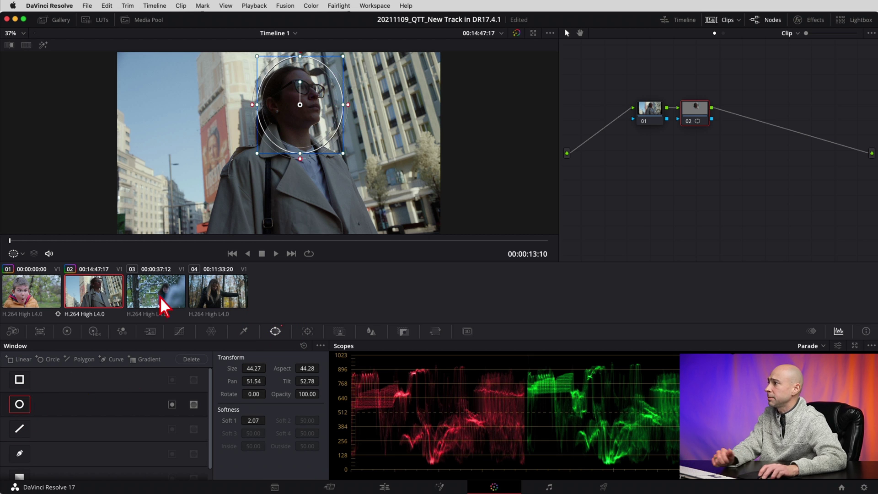
- At a later frame, re-centre the circle on her face and enlarge it slightly
{"action": "left_click", "coordinate": [251, 241]}
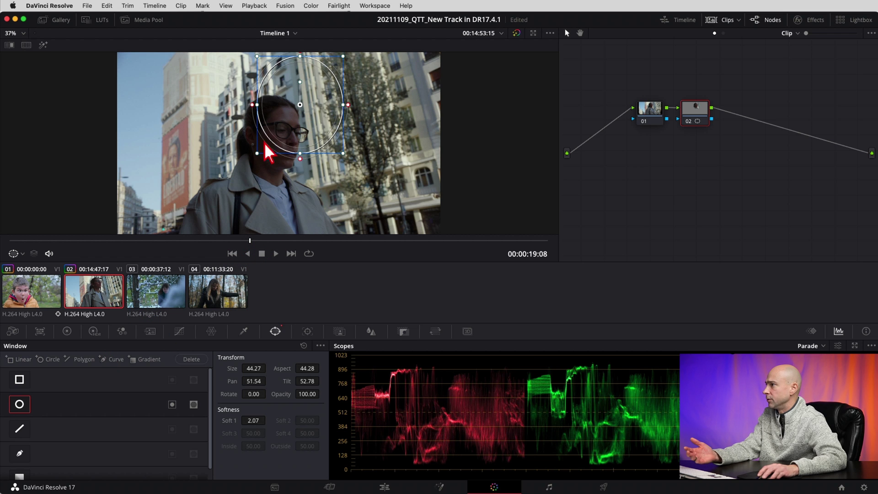
{"action": "left_click_drag", "start_coordinate": [290, 124], "coordinate": [283, 146]}
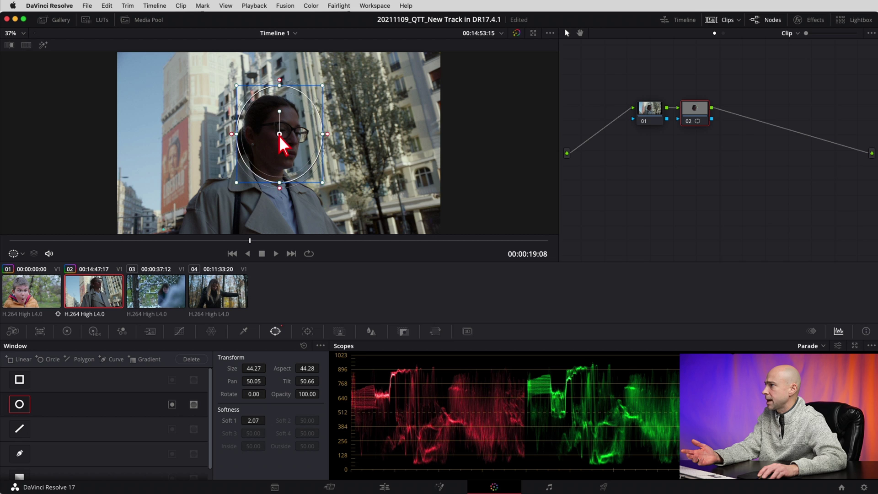
{"action": "left_click_drag", "start_coordinate": [322, 187], "coordinate": [323, 189]}
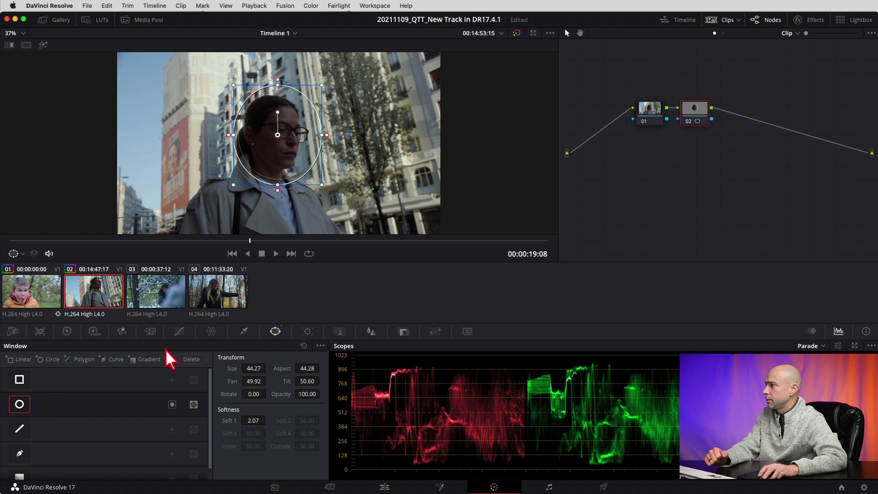
{"action": "left_click", "coordinate": [308, 332]}
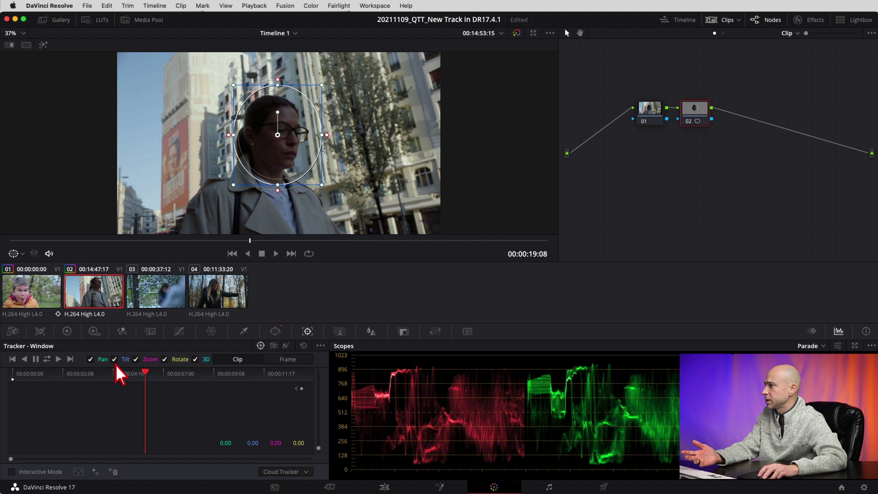
- Track the face window forward and reverse with Rotate and 3D tracking turned off
{"action": "left_click", "coordinate": [165, 359]}
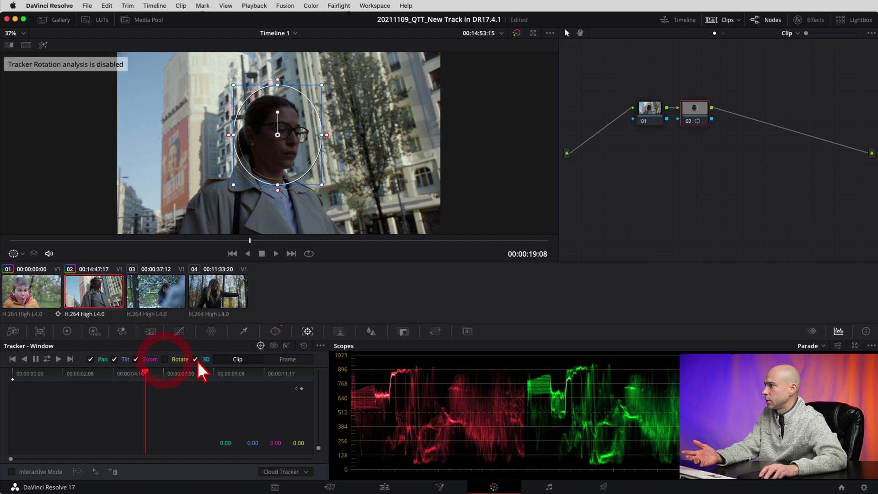
{"action": "left_click", "coordinate": [196, 360]}
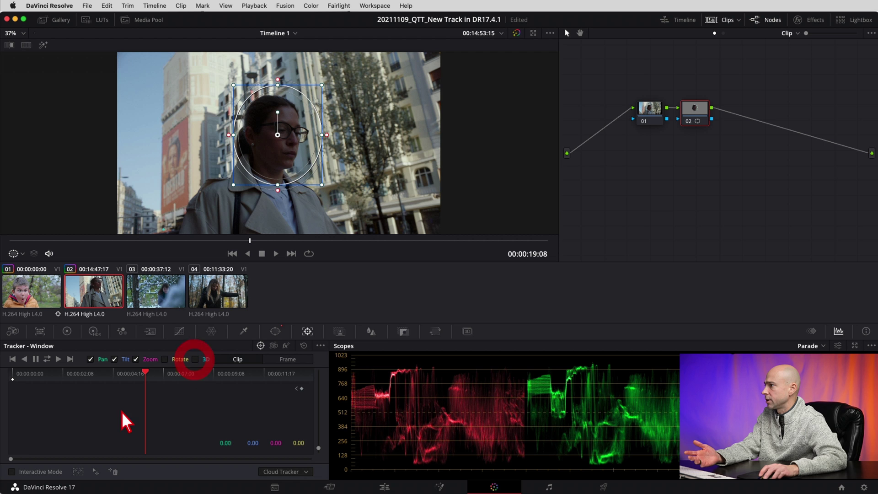
{"action": "left_click", "coordinate": [48, 361]}
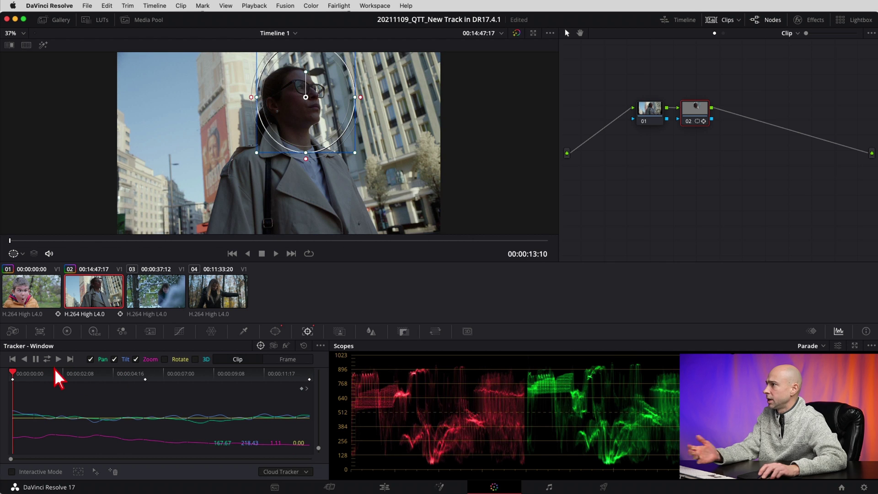
{"action": "scroll", "coordinate": [388, 196], "scroll_direction": "down", "scroll_amount": 2}
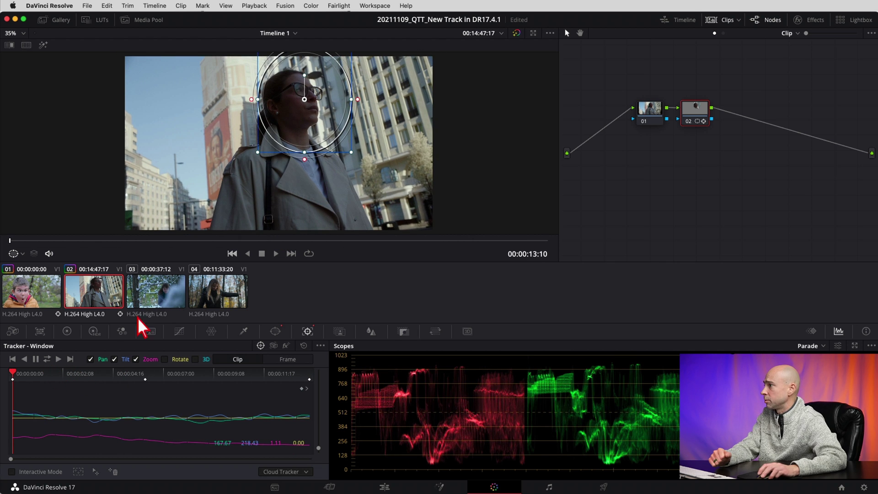
{"action": "left_click", "coordinate": [67, 331]}
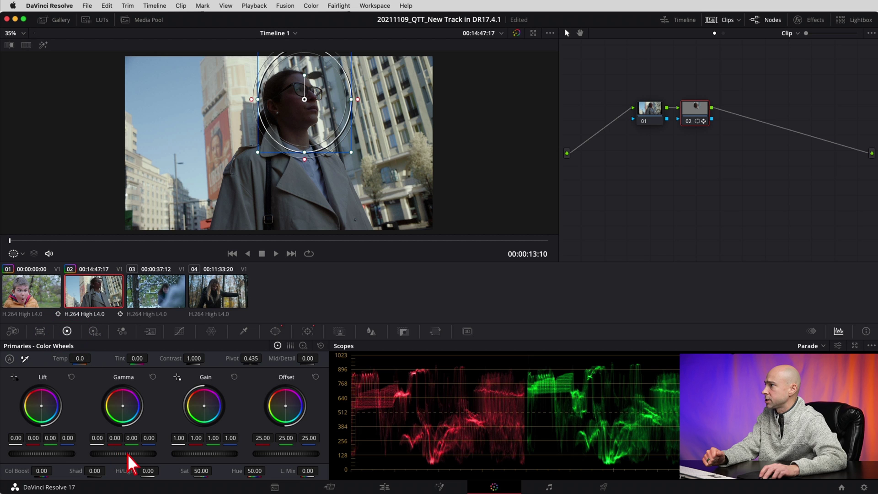
- Brighten the face by raising Gamma and Gain, lowering Lift slightly, and adding a curve point
{"action": "left_click_drag", "start_coordinate": [104, 454], "coordinate": [115, 457]}
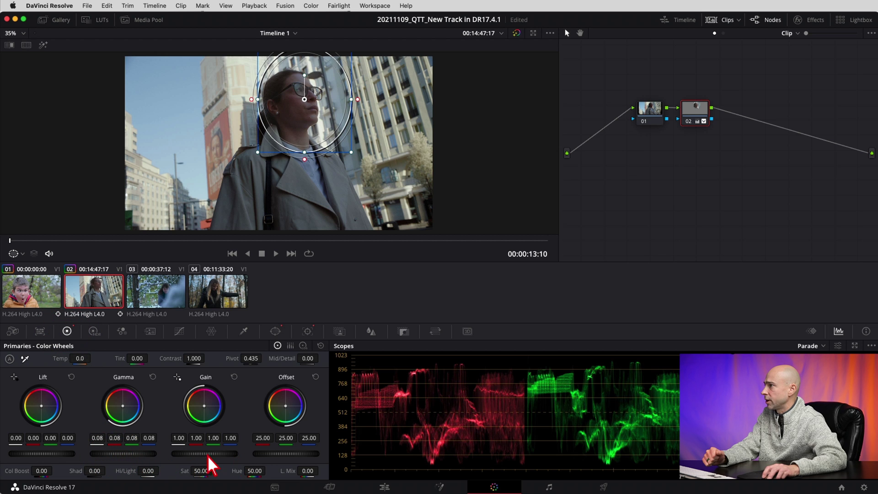
{"action": "left_click_drag", "start_coordinate": [194, 454], "coordinate": [208, 455]}
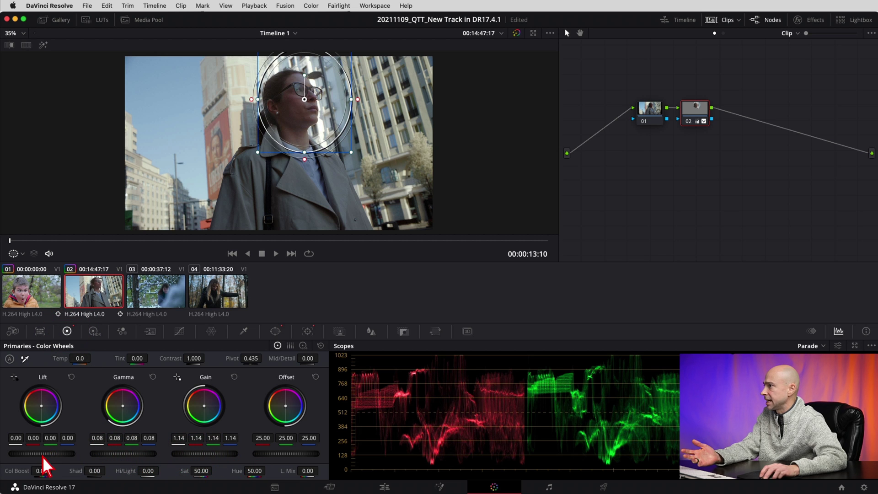
{"action": "left_click_drag", "start_coordinate": [69, 455], "coordinate": [59, 425]}
{"action": "left_click", "coordinate": [179, 331]}
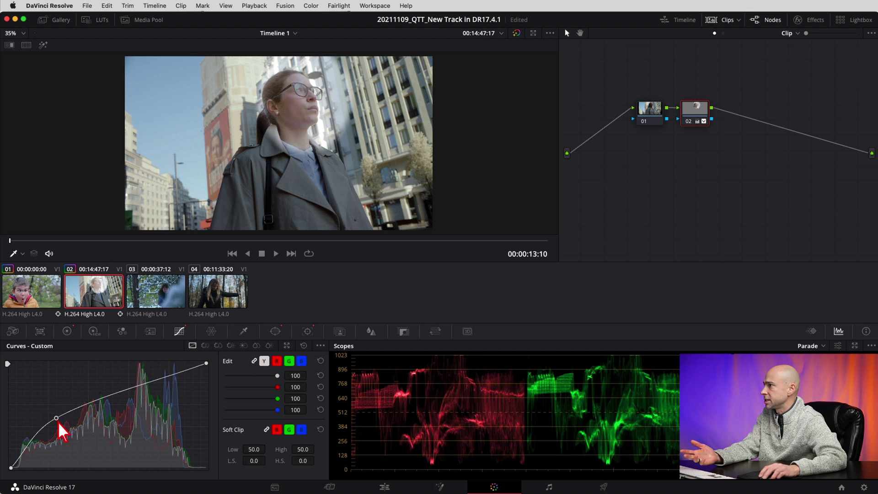
- Shrink and soften the window to size 31.93, softness 6.42, and move it onto the face
{"action": "left_click", "coordinate": [275, 331]}
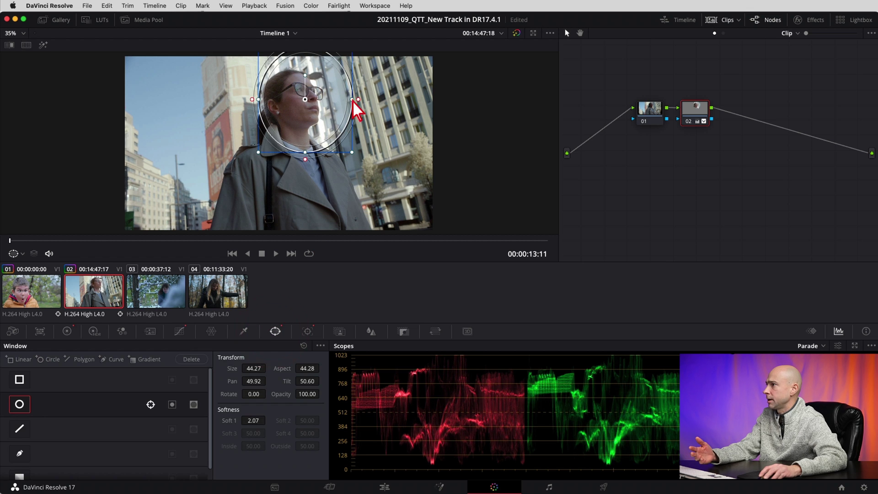
{"action": "left_click_drag", "start_coordinate": [358, 101], "coordinate": [340, 100]}
{"action": "left_click_drag", "start_coordinate": [306, 125], "coordinate": [298, 132]}
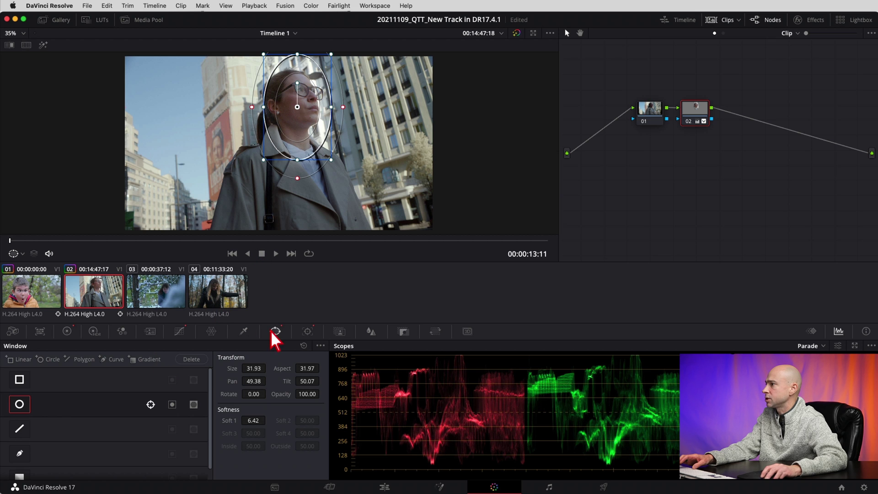
{"action": "left_click", "coordinate": [308, 331]}
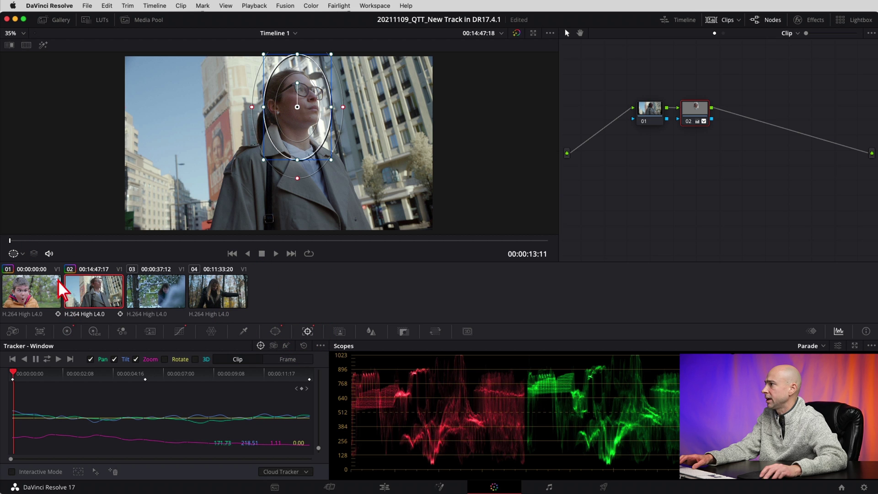